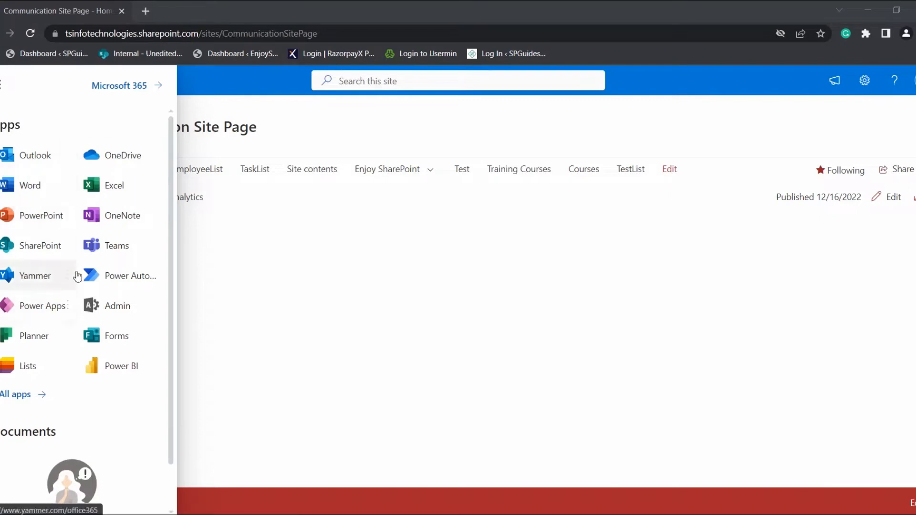
- Open the Communication Site Page for editing and add a one-column section
click(64, 244)
click(195, 273)
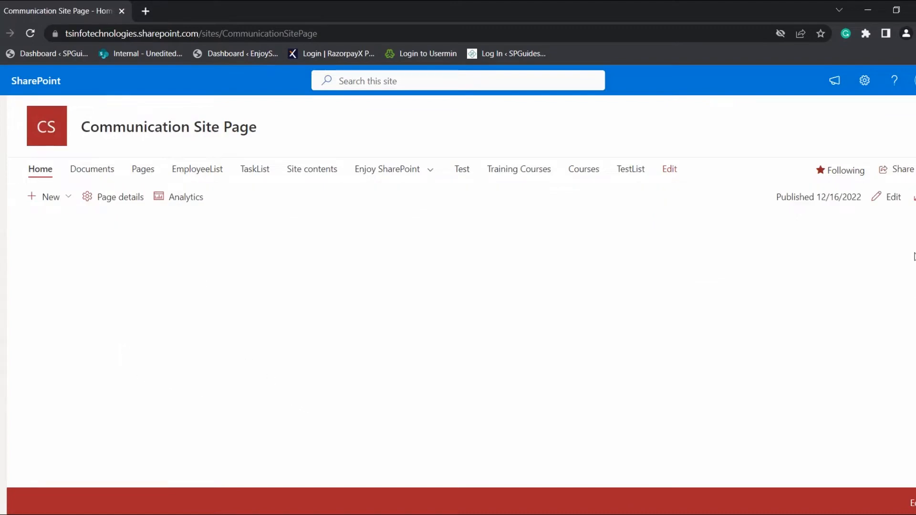
click(892, 197)
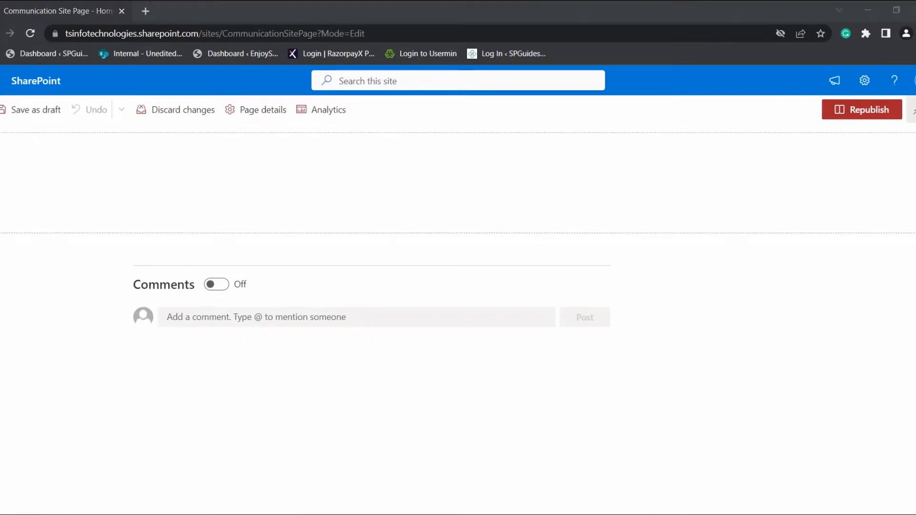
click(79, 130)
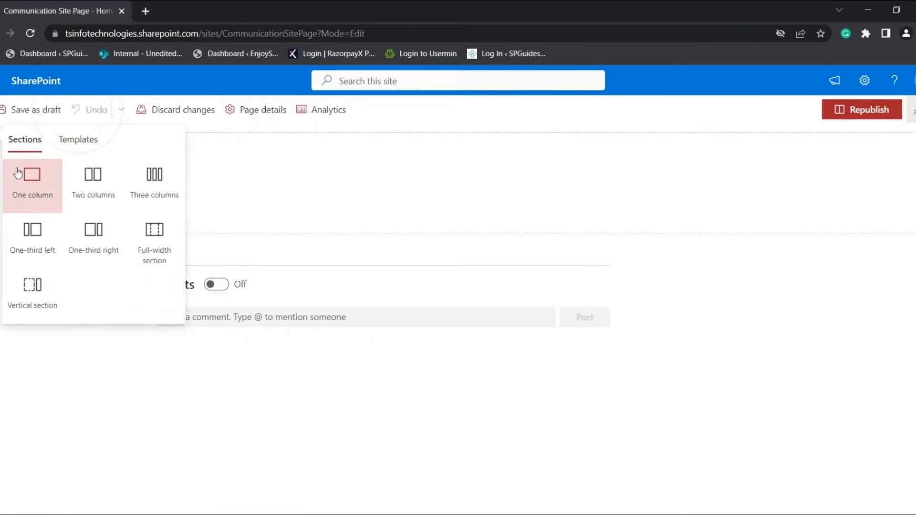
click(16, 173)
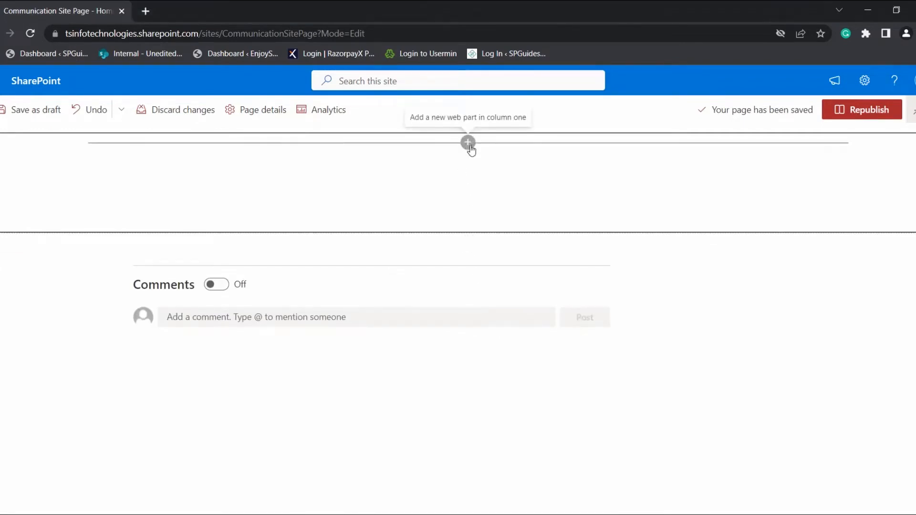
- Find the People web part by searching for "people" and insert it into the one-column section
click(469, 144)
text(peopl)
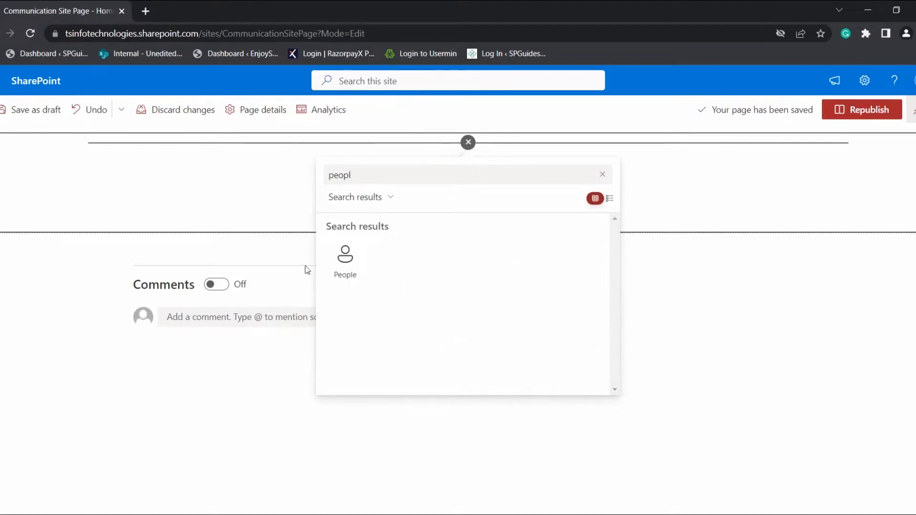
text(e)
click(345, 267)
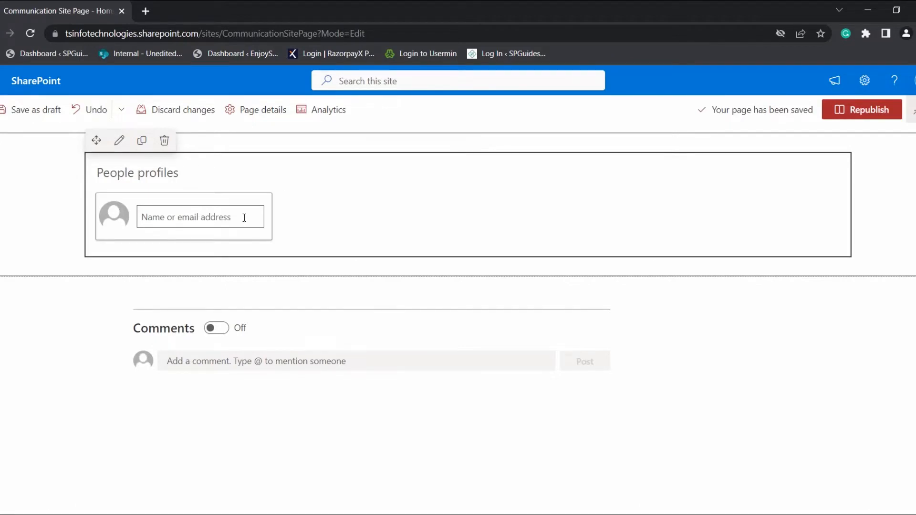
- Add four colleagues' profiles to the People web part and republish the page
click(244, 217)
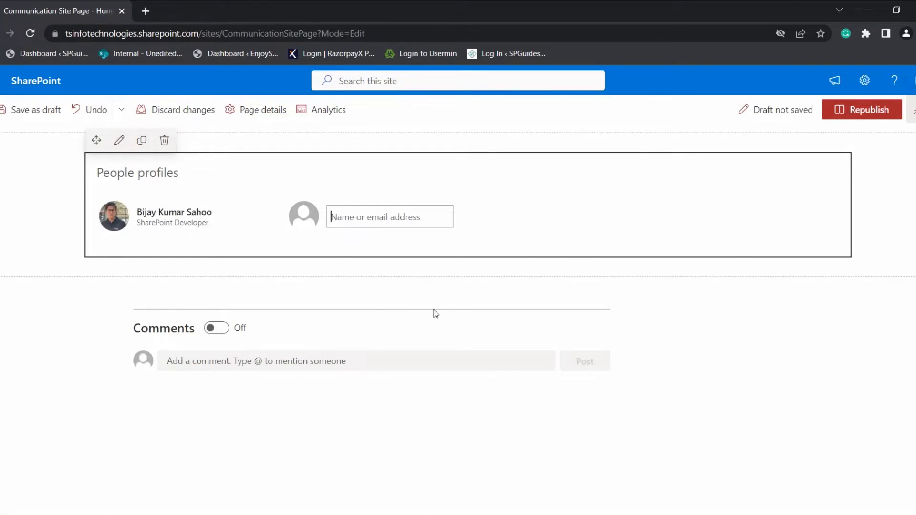
text(p)
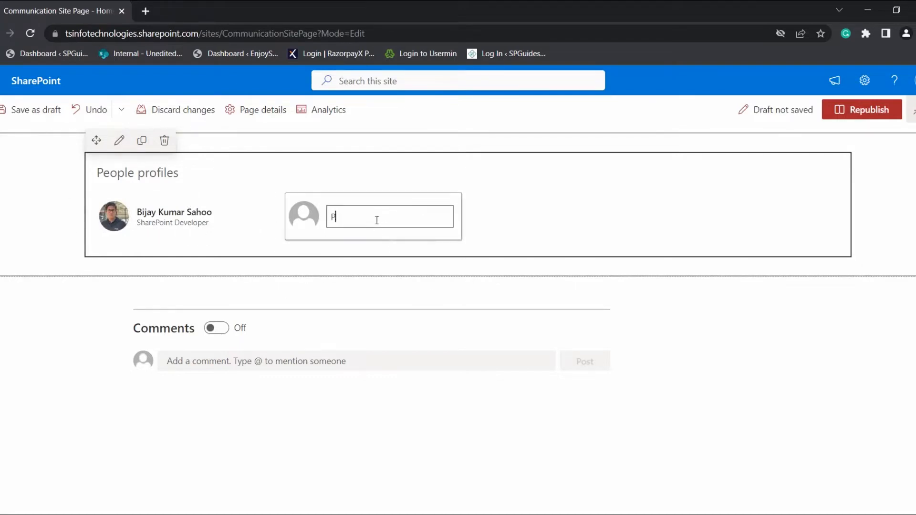
click(395, 244)
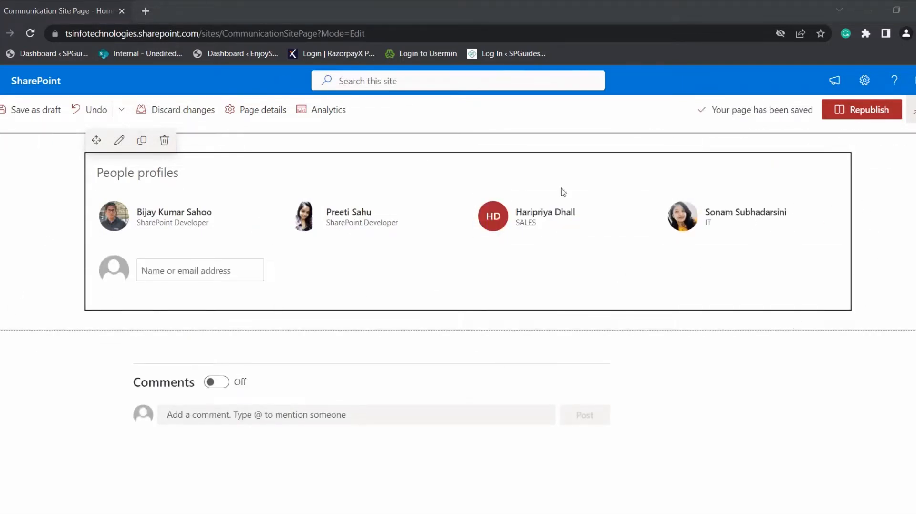
click(855, 111)
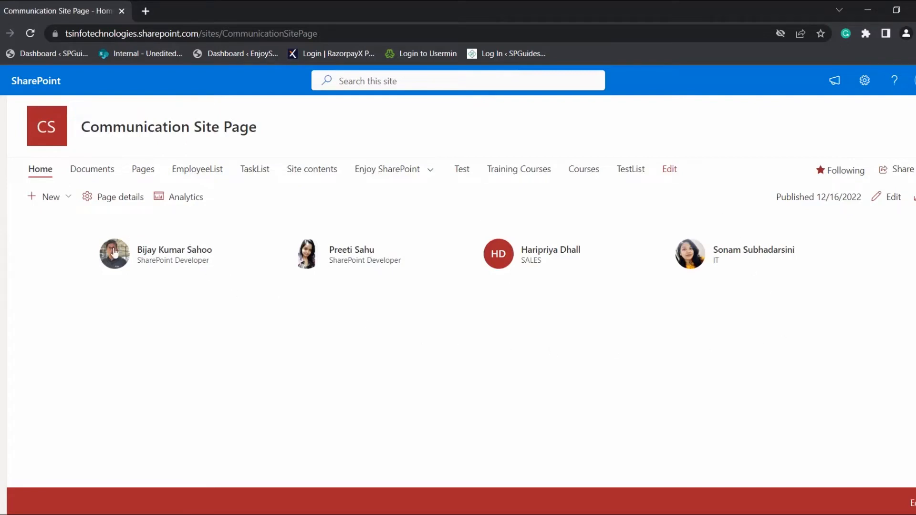
- Examine the first person's contact card on the published page, including contact details and direct reports
mouse_move(115, 252)
scroll(176, 310, down, 2)
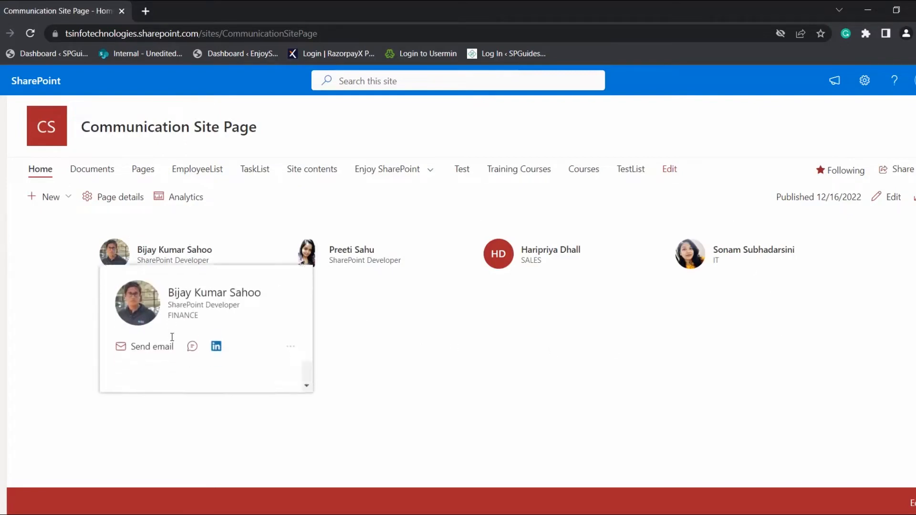
scroll(222, 401, down, 2)
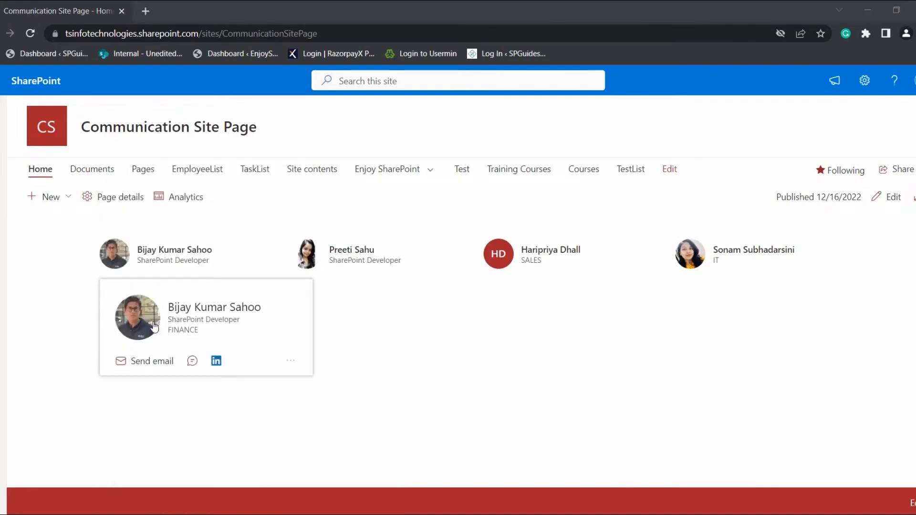
mouse_move(154, 327)
scroll(226, 457, up, 1)
scroll(233, 438, up, 1)
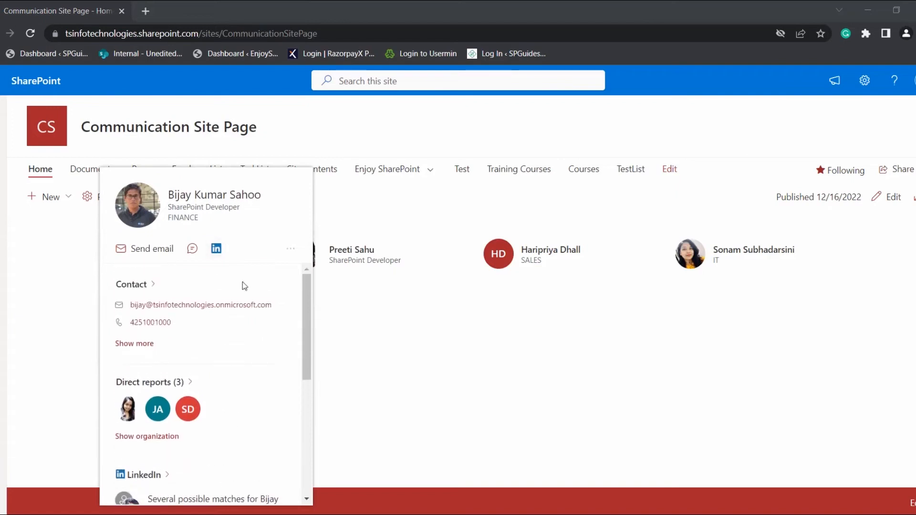
- Open the second person's full profile and review the overview, organization and files information
click(351, 249)
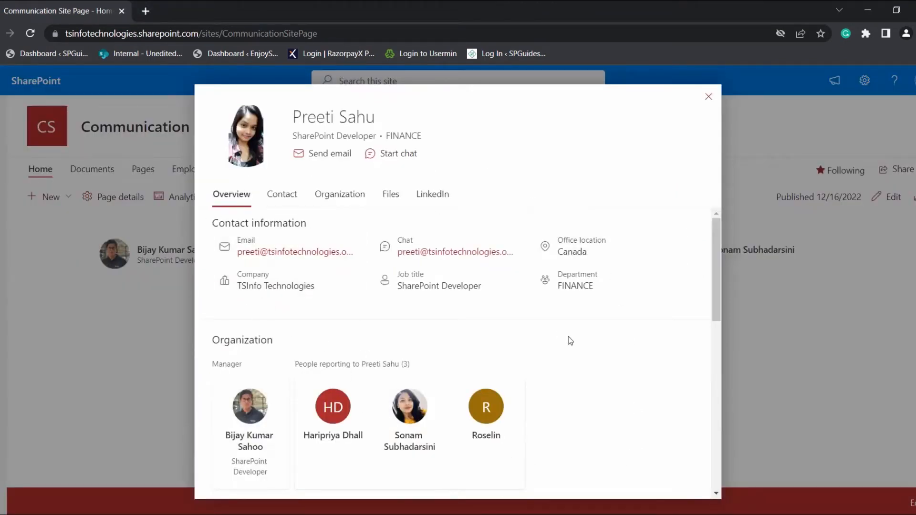
scroll(570, 341, down, 2)
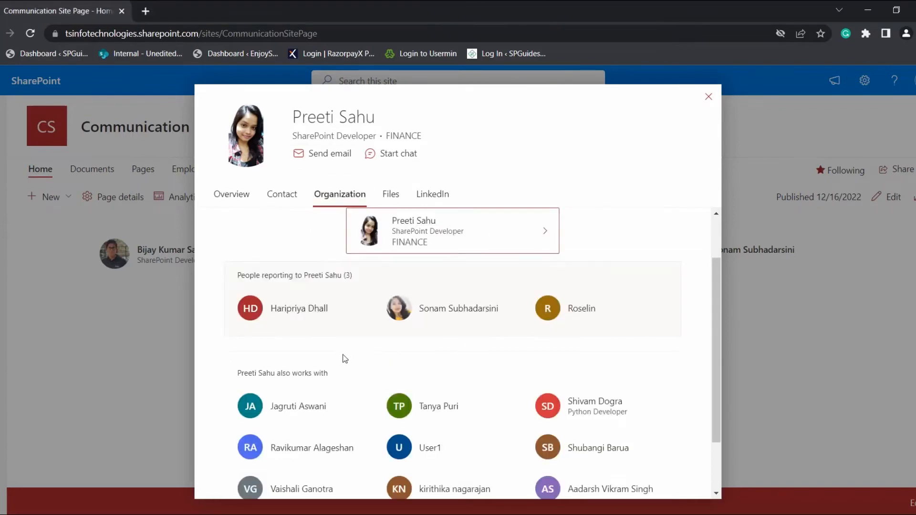
scroll(344, 358, down, 1)
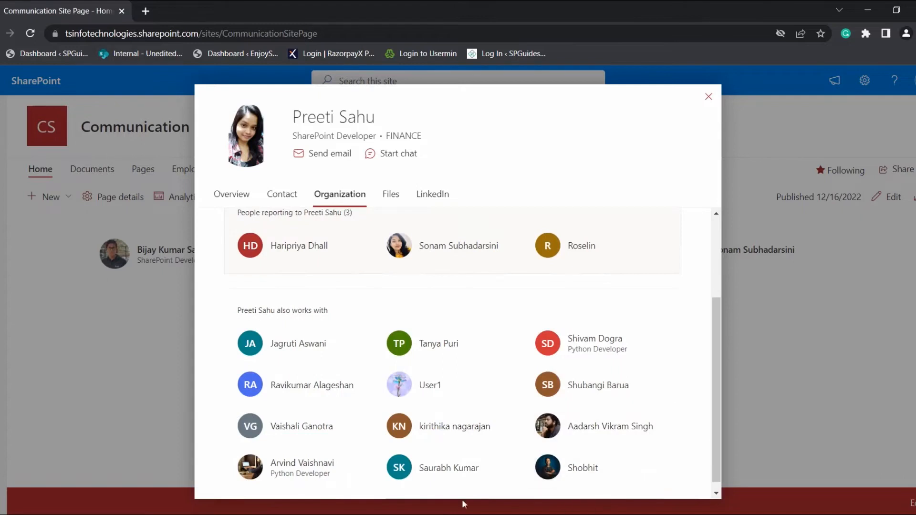
scroll(507, 388, up, 2)
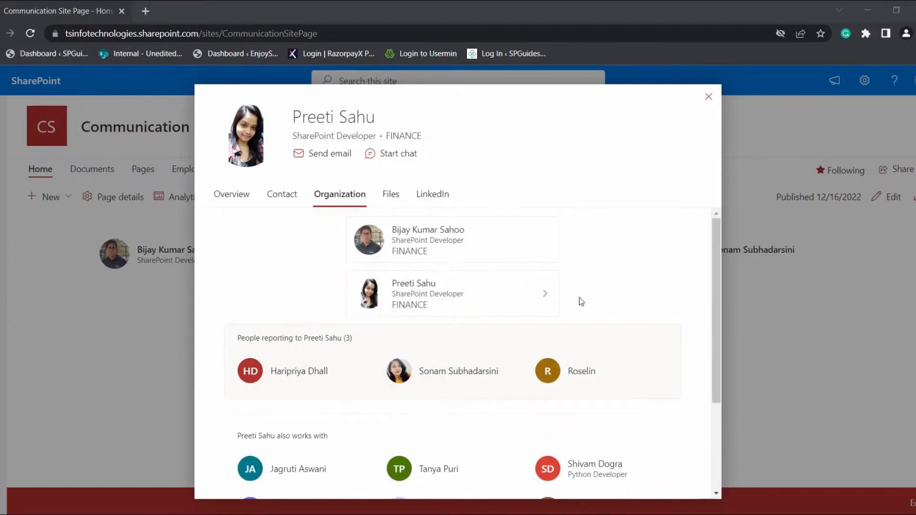
click(389, 195)
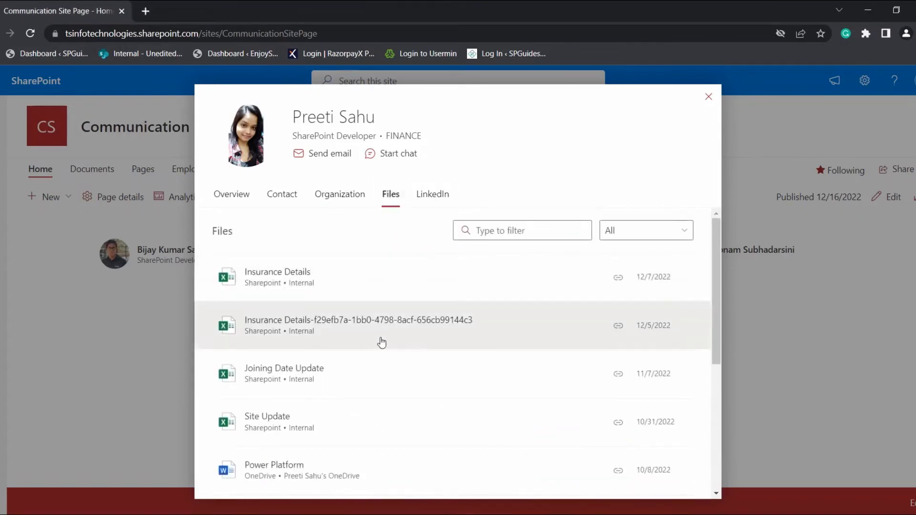
click(338, 199)
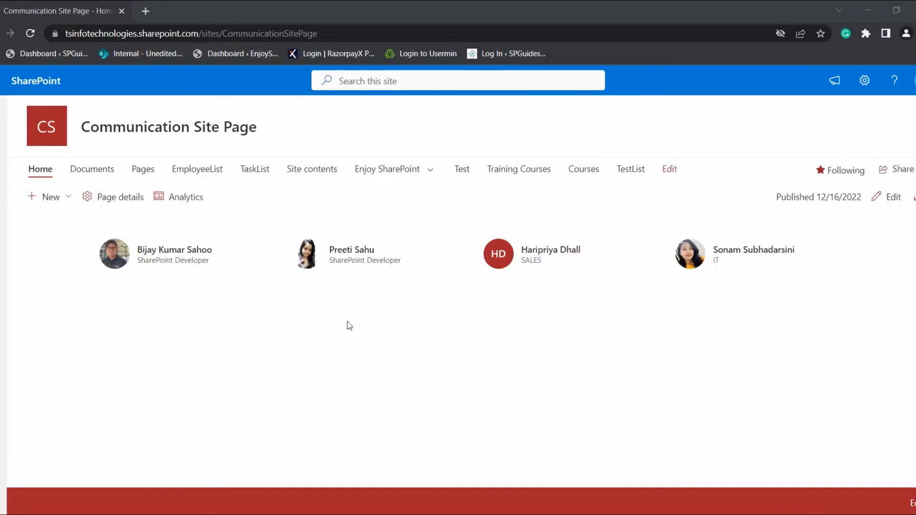
- Reopen the page for editing, preview the People web part's Medium layout and set the layout to Large
mouse_move(194, 281)
click(887, 197)
click(120, 143)
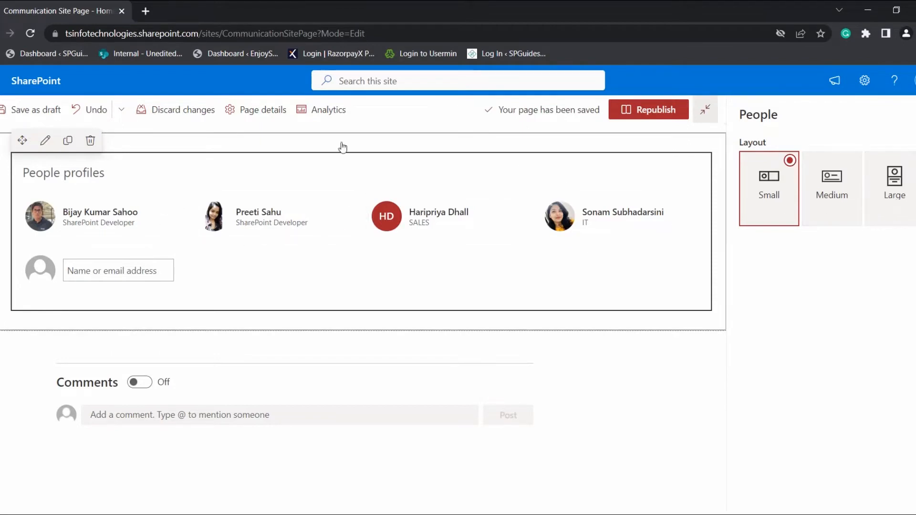
click(821, 213)
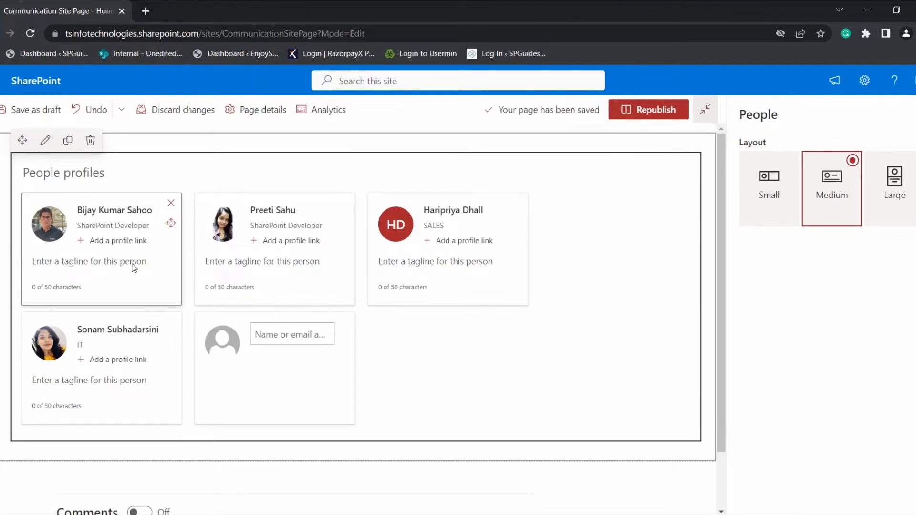
click(883, 214)
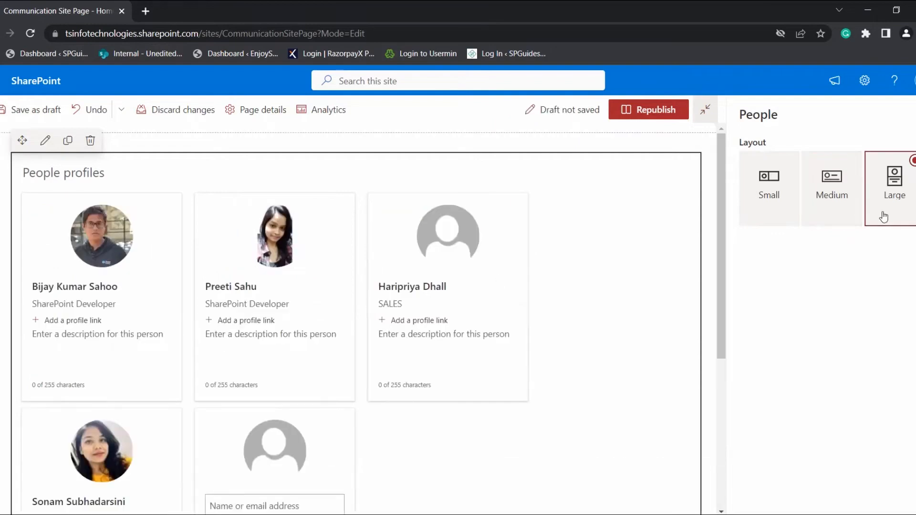
scroll(270, 340, down, 1)
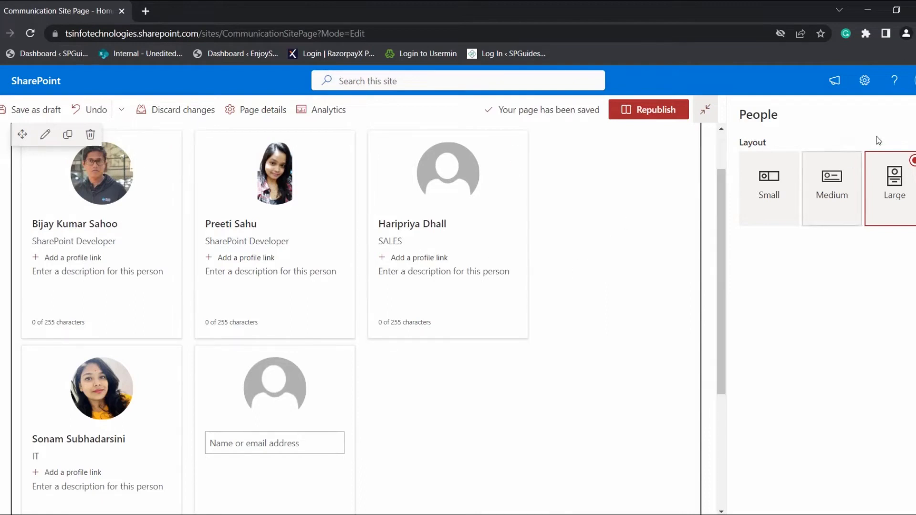
click(915, 116)
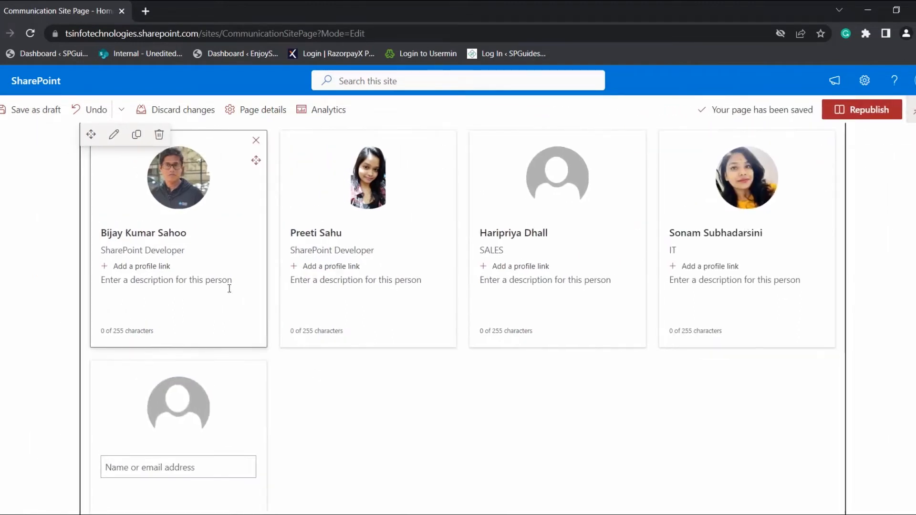
click(165, 268)
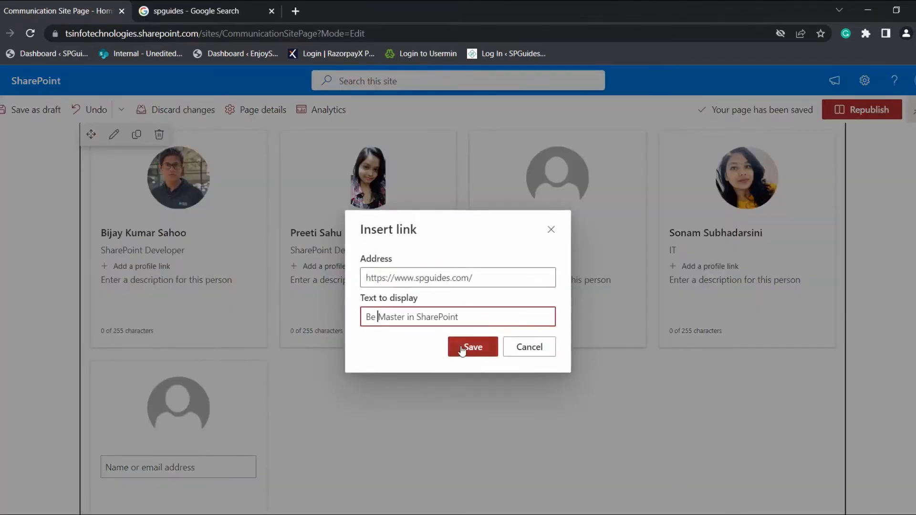
click(461, 349)
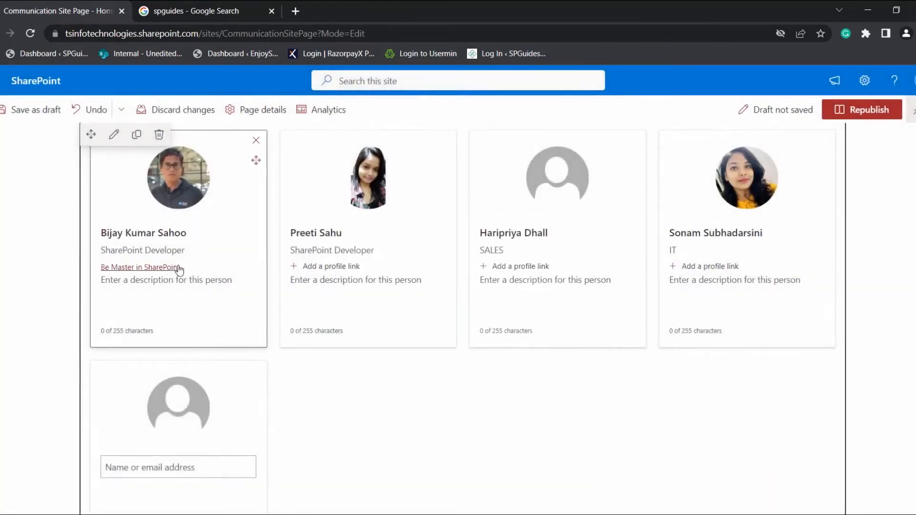
click(137, 288)
text(My name is Bijay kumar and I will be your trainer throughout this SharePoint Development Training Course.)
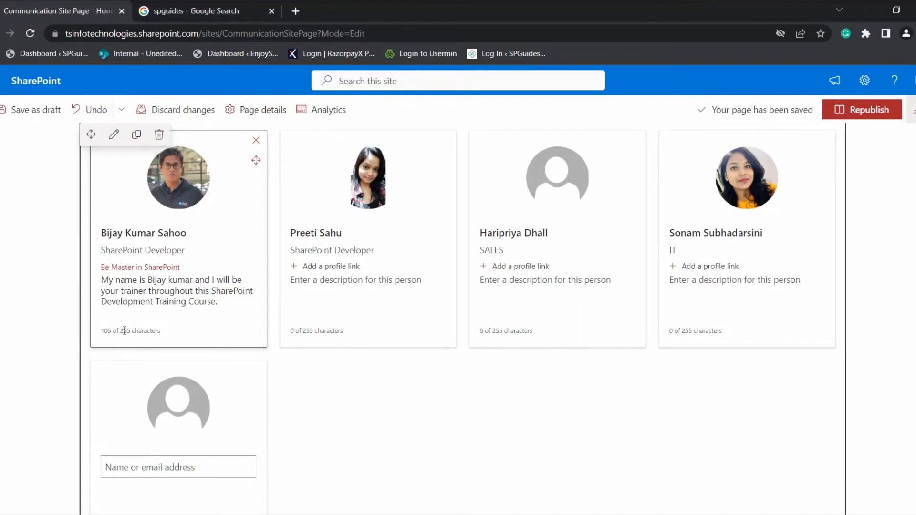
drag(119, 330, 134, 331)
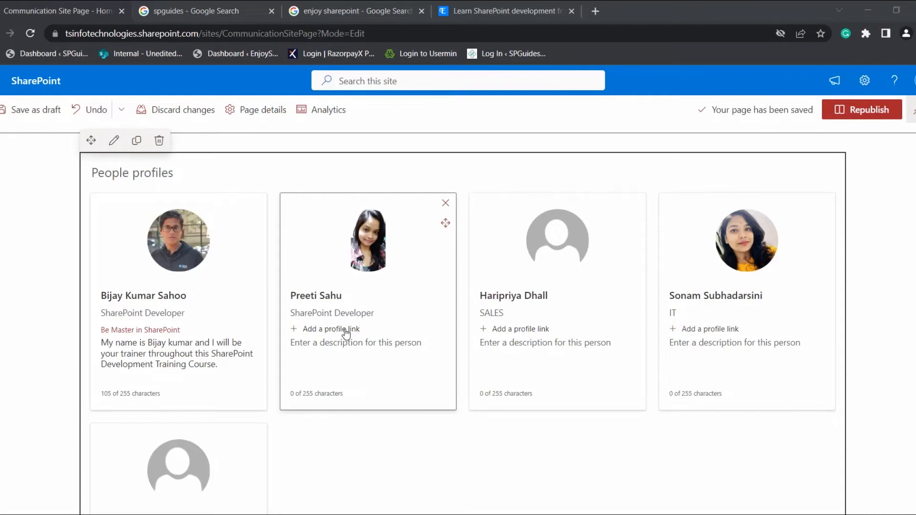
click(345, 331)
text(https://www.enjoysharepoint.com/)
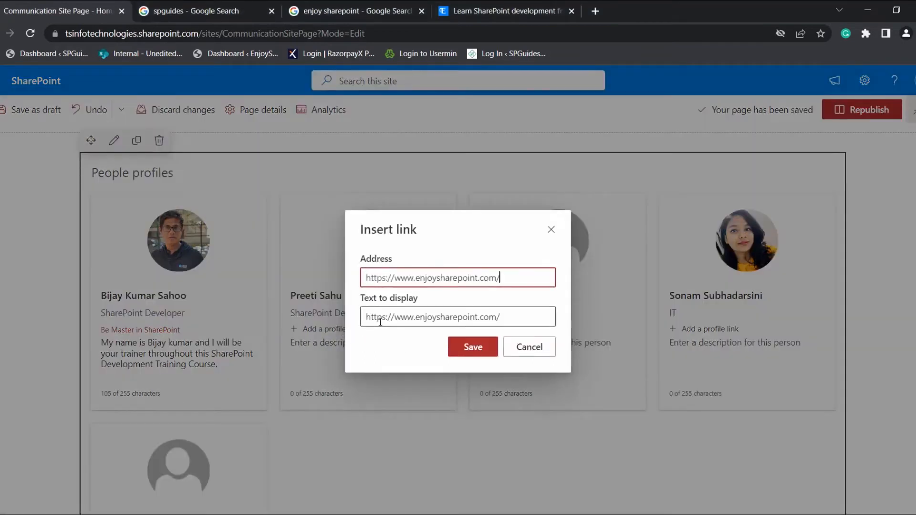
triple_click(494, 319)
text(Ever)
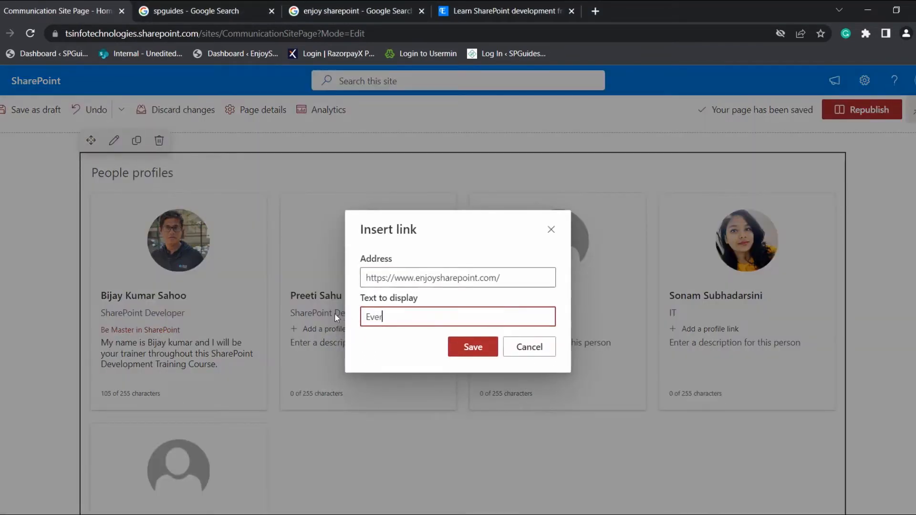
text(ything about SharePoint)
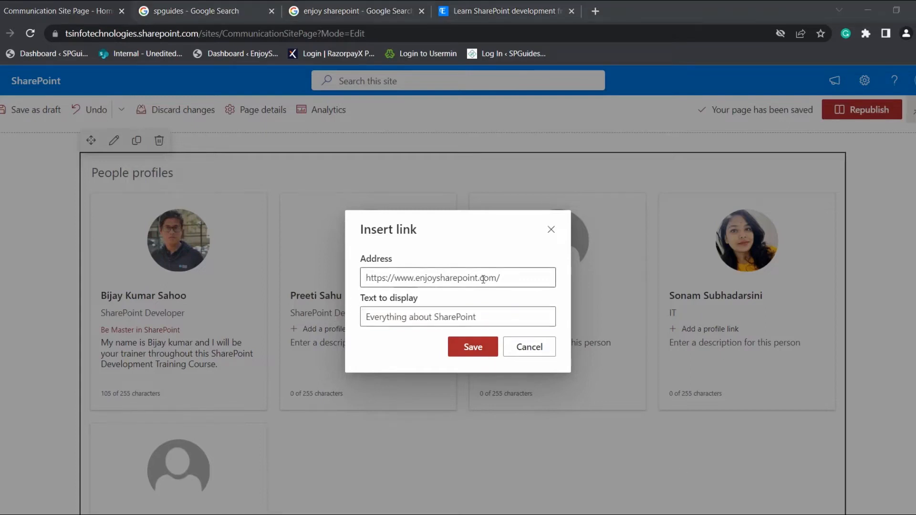
click(484, 352)
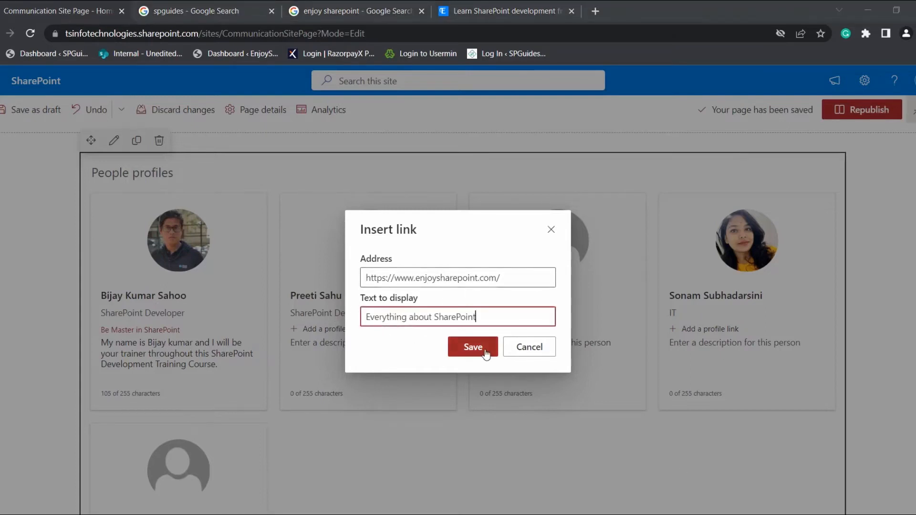
click(472, 346)
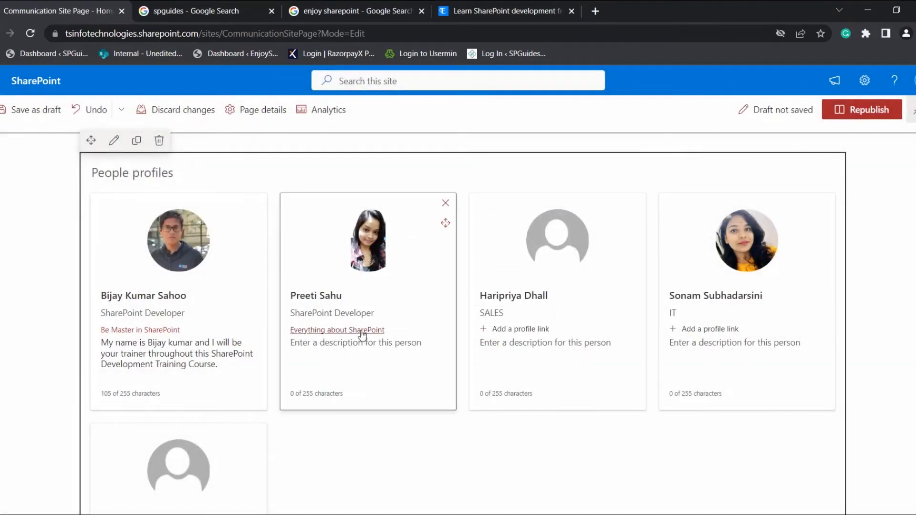
click(210, 334)
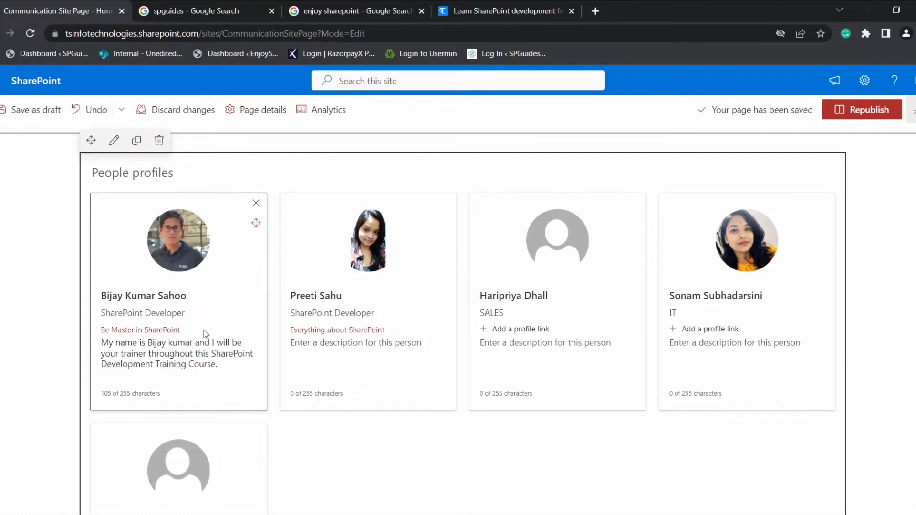
click(862, 115)
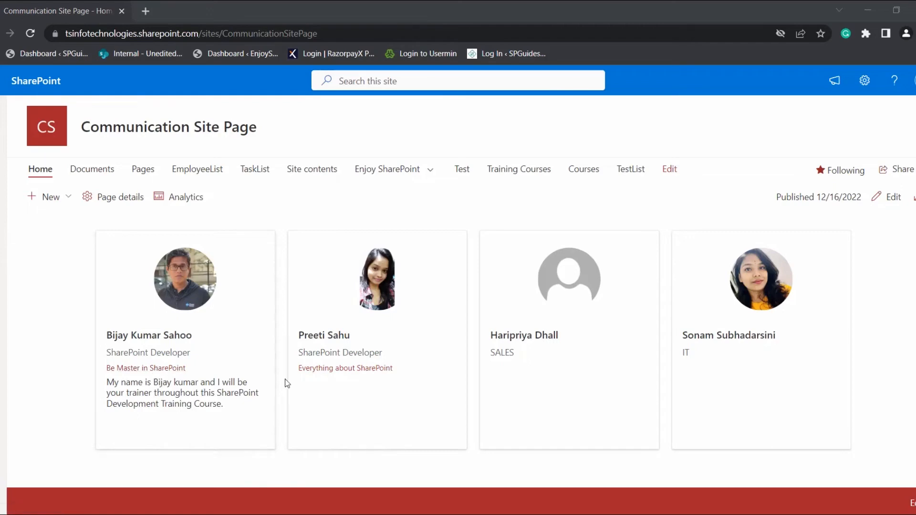
- Test the profile links on the first and second people's cards, returning to the communication site page after each
click(159, 368)
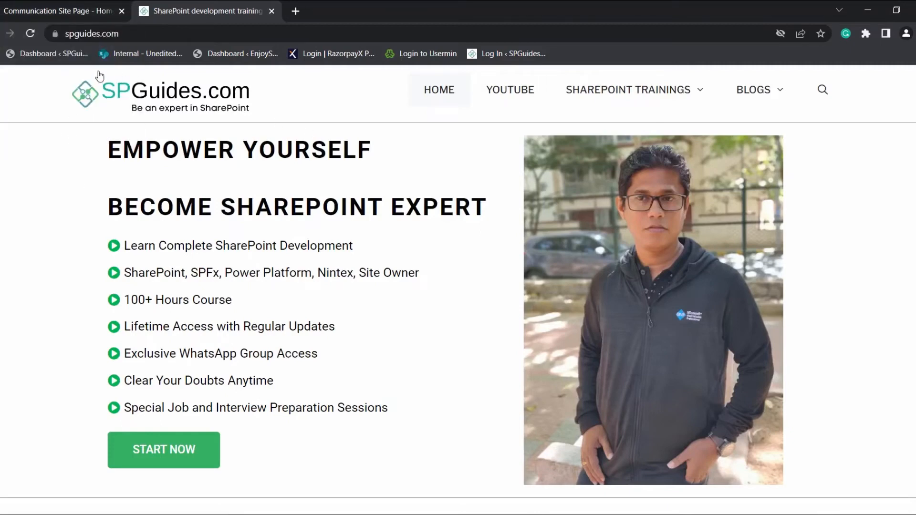
click(22, 5)
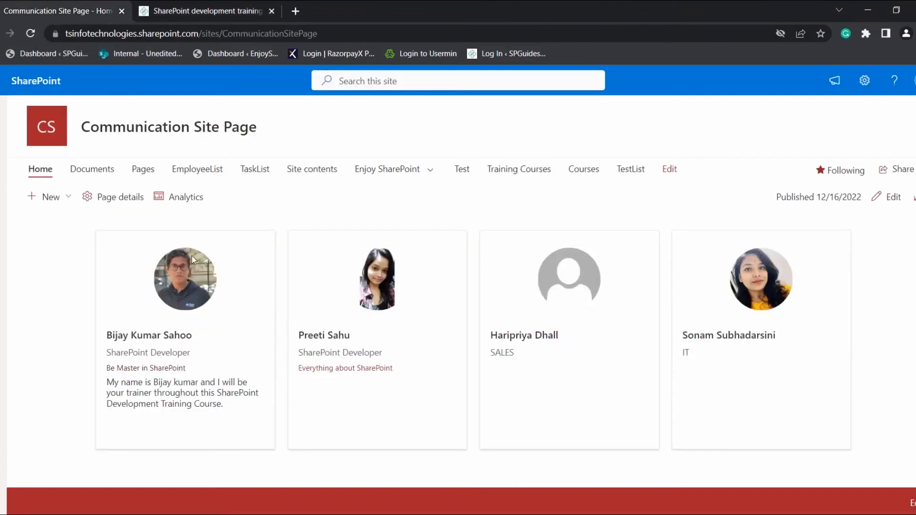
click(369, 374)
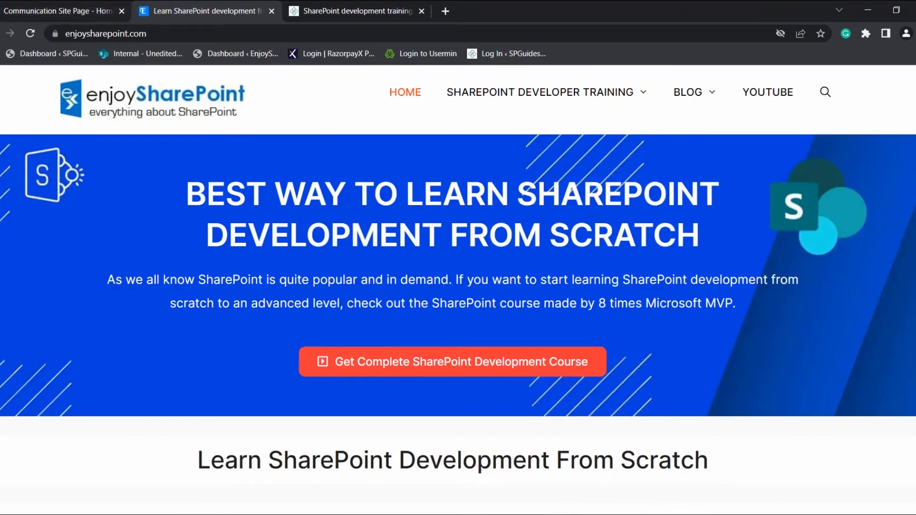
click(60, 10)
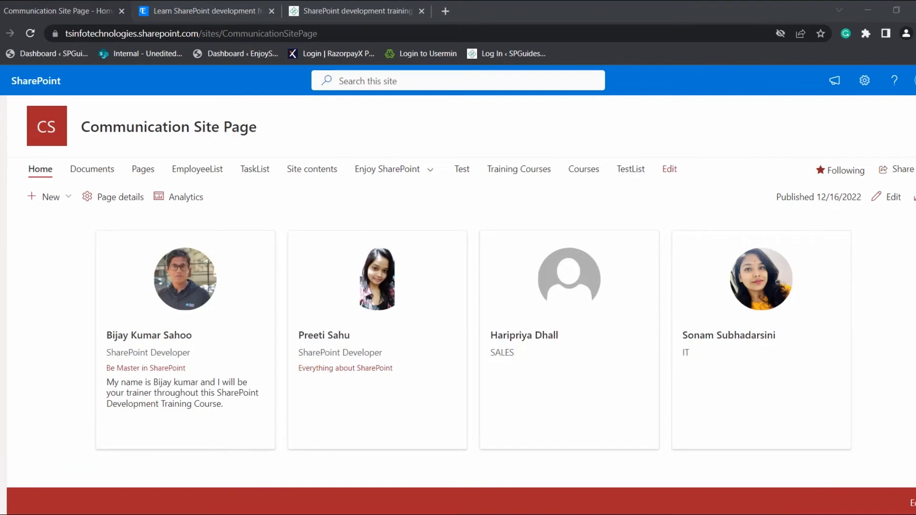
- Reopen the page for editing, move the first person's profile card to the second position, and republish the page
click(888, 197)
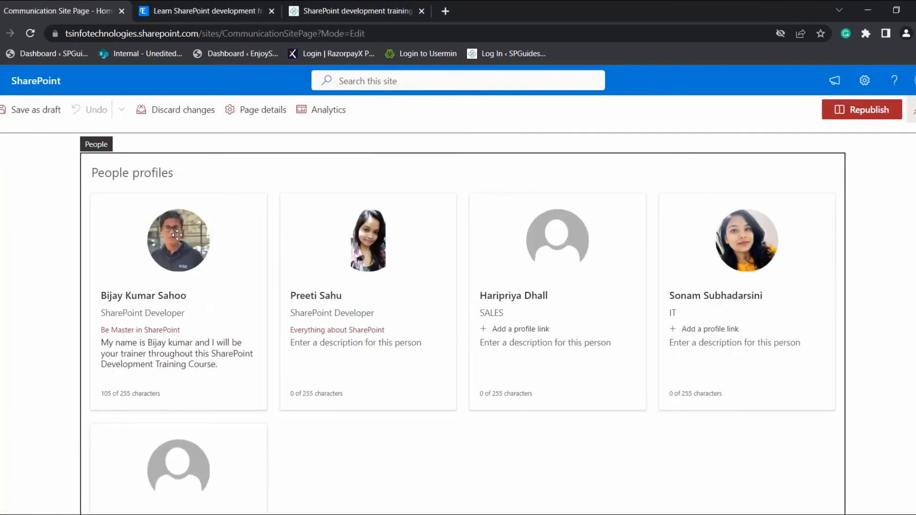
click(177, 235)
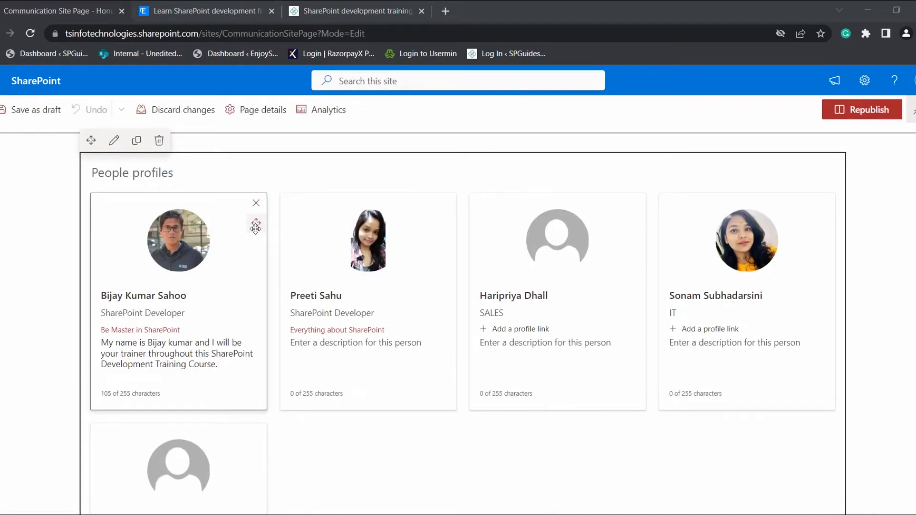
drag(256, 225, 390, 236)
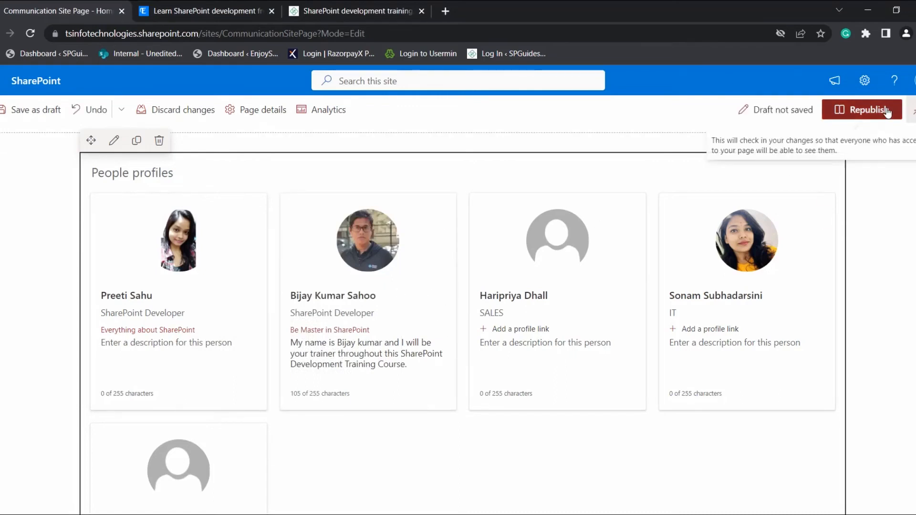
click(883, 110)
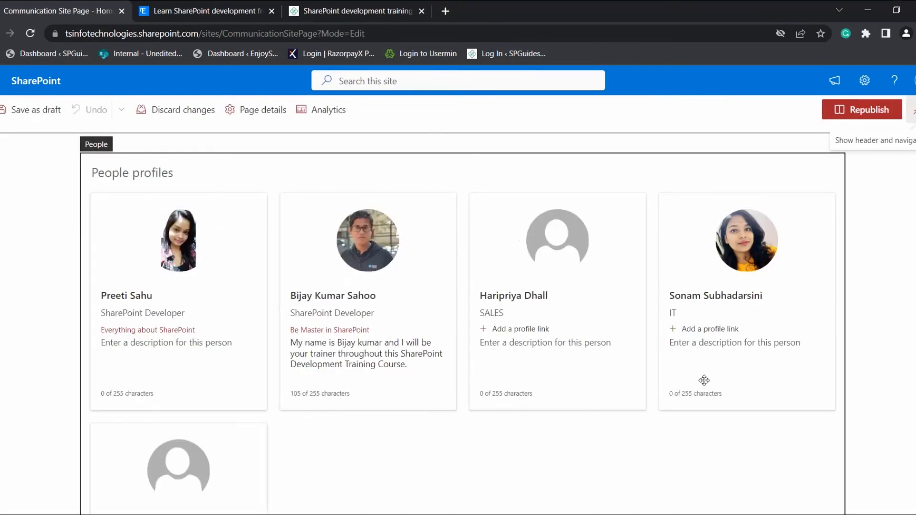
- Remove the third and fourth people's profile cards, place the course trainer's card first, and republish the page
click(608, 284)
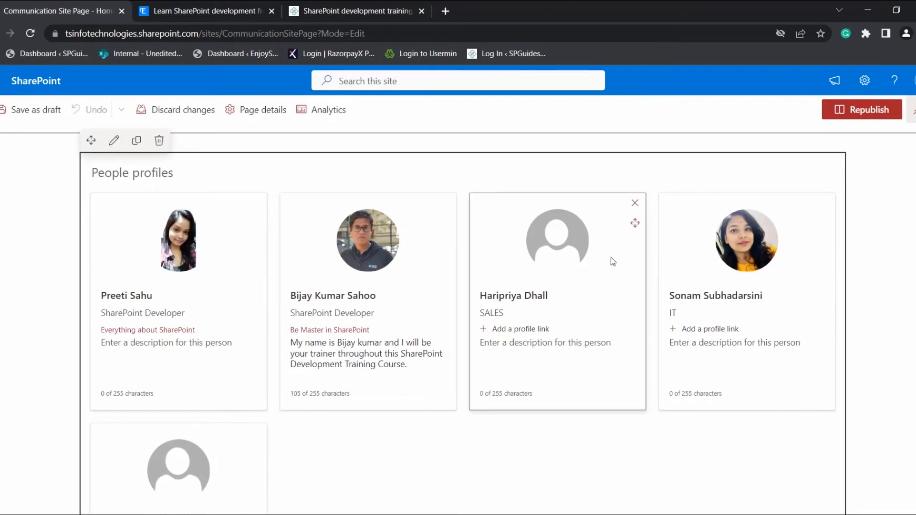
click(638, 208)
click(638, 208)
key(ctrl+z)
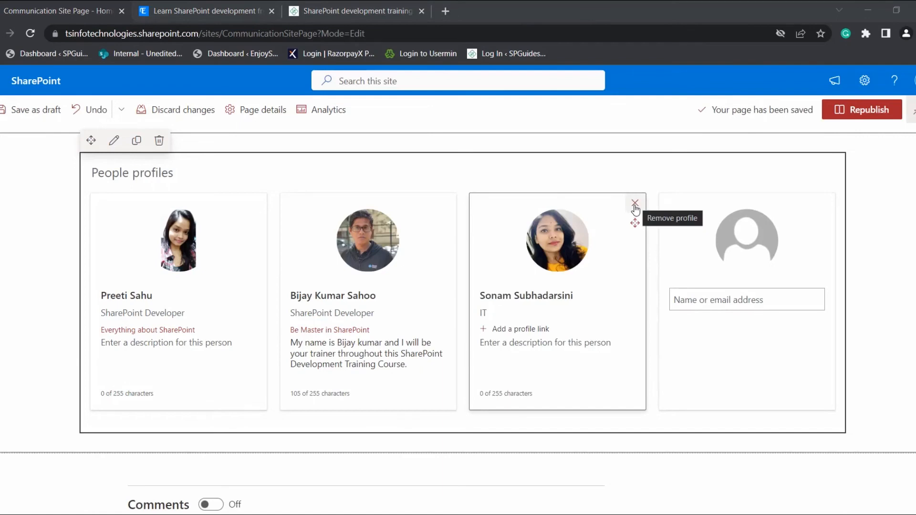
click(635, 206)
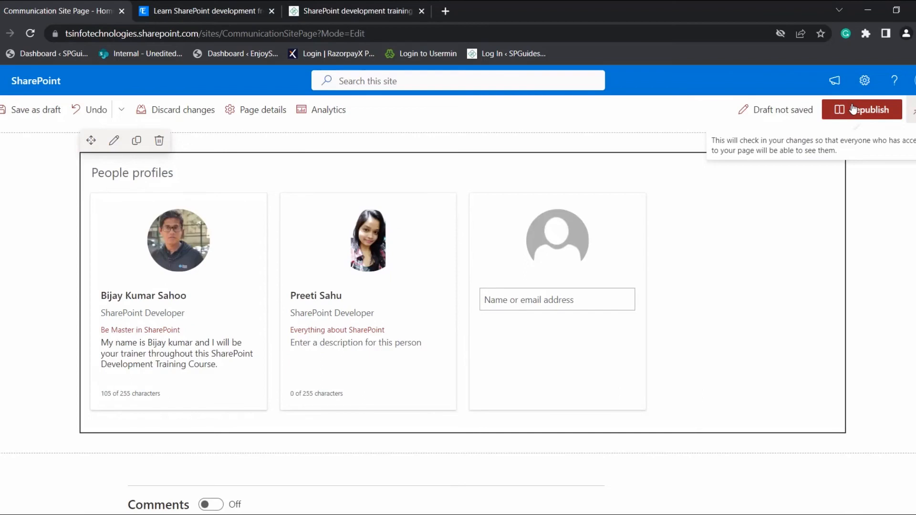
click(858, 110)
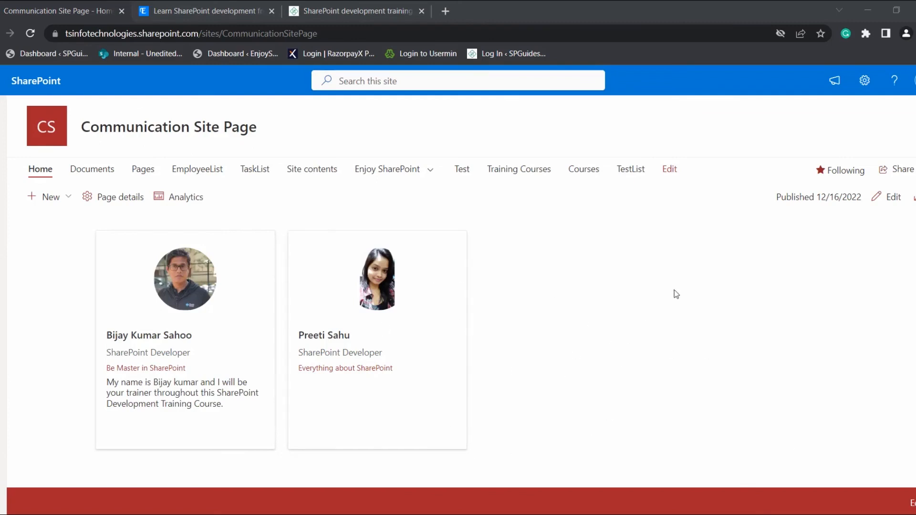
- Reopen the page for editing and duplicate the People web part that holds the two profile cards
click(892, 198)
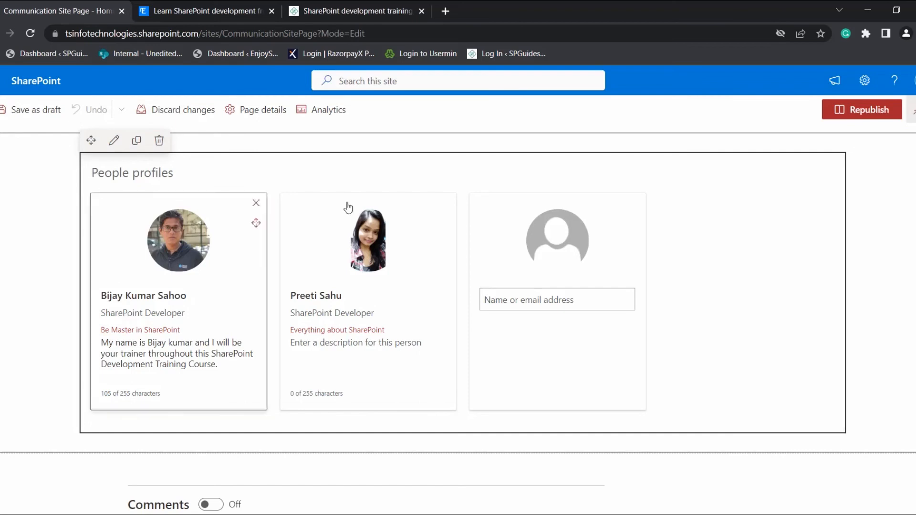
click(137, 141)
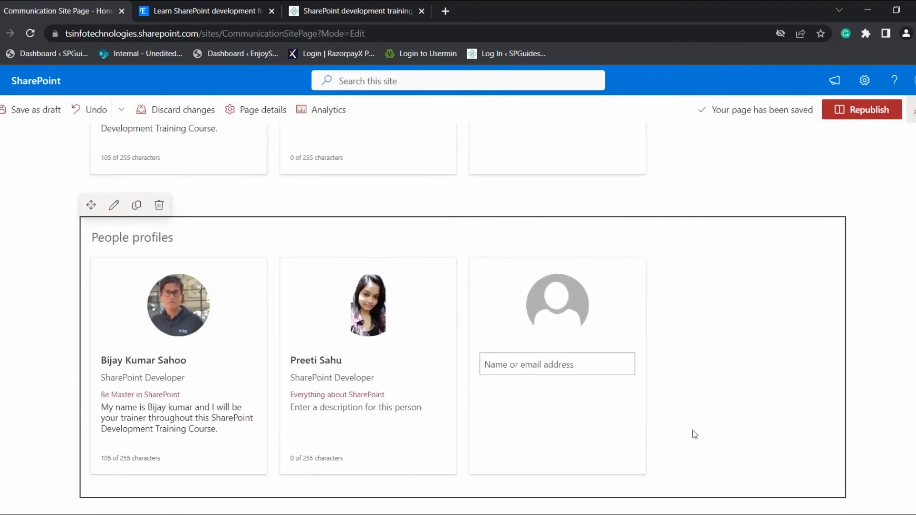
scroll(794, 432, up, 5)
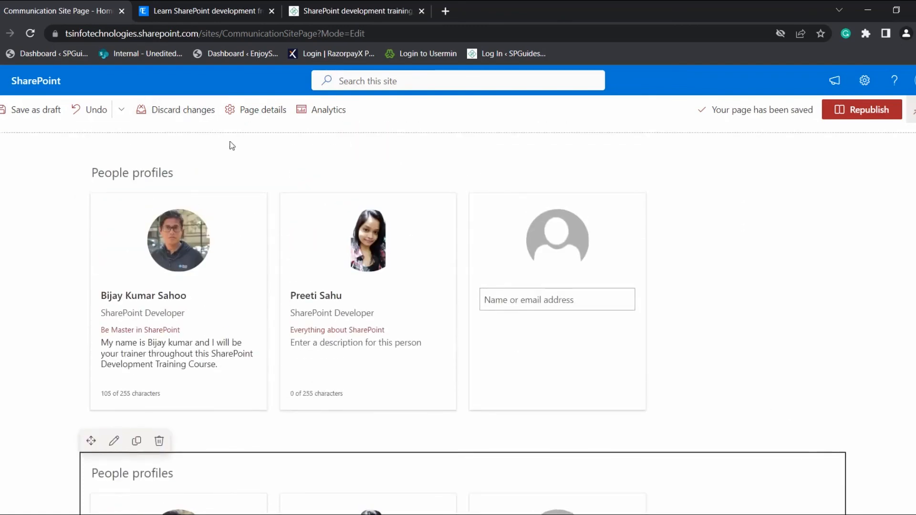
- View the original People web part's layout options, republish the page, and review both sets of profile cards
click(113, 140)
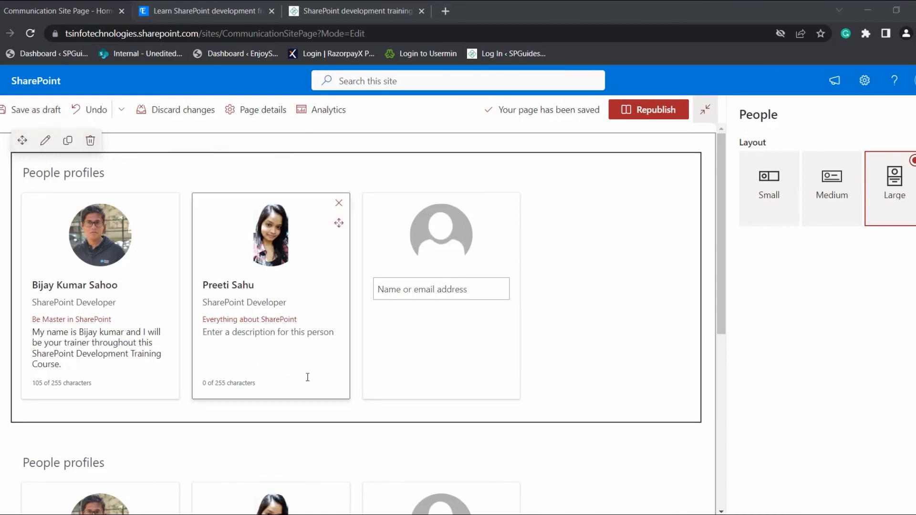
scroll(633, 378, down, 1)
scroll(639, 377, up, 1)
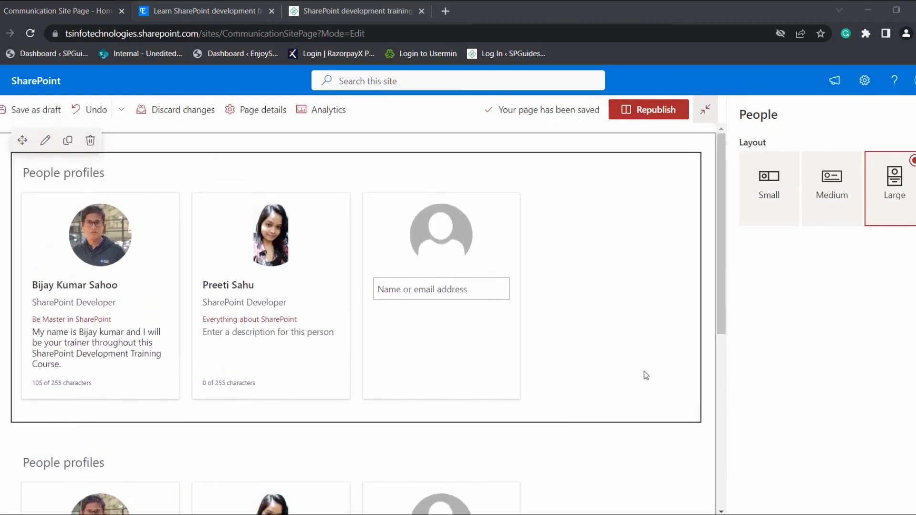
click(641, 114)
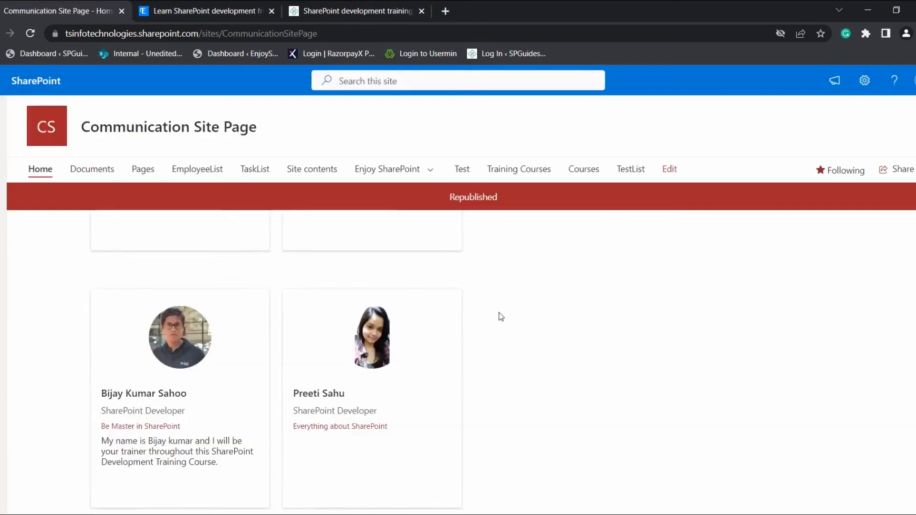
scroll(499, 314, up, 3)
scroll(488, 420, down, 3)
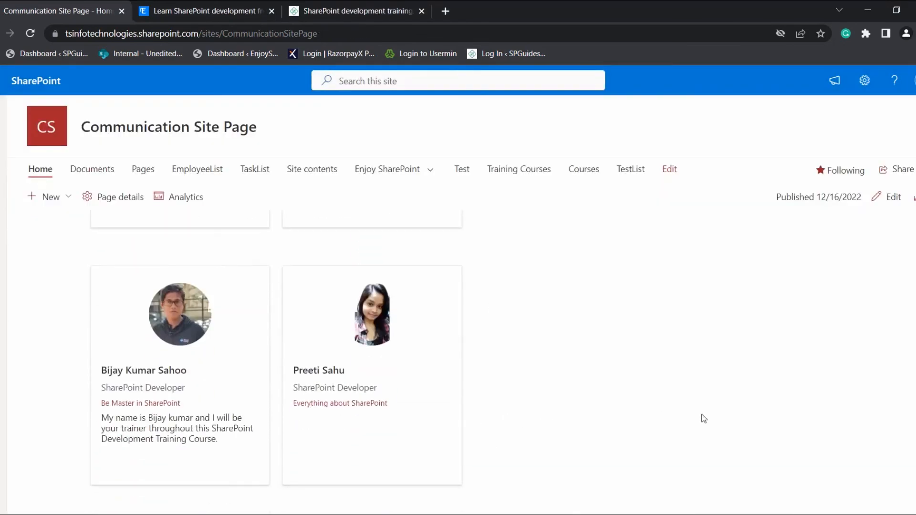
scroll(703, 416, down, 2)
scroll(766, 462, up, 1)
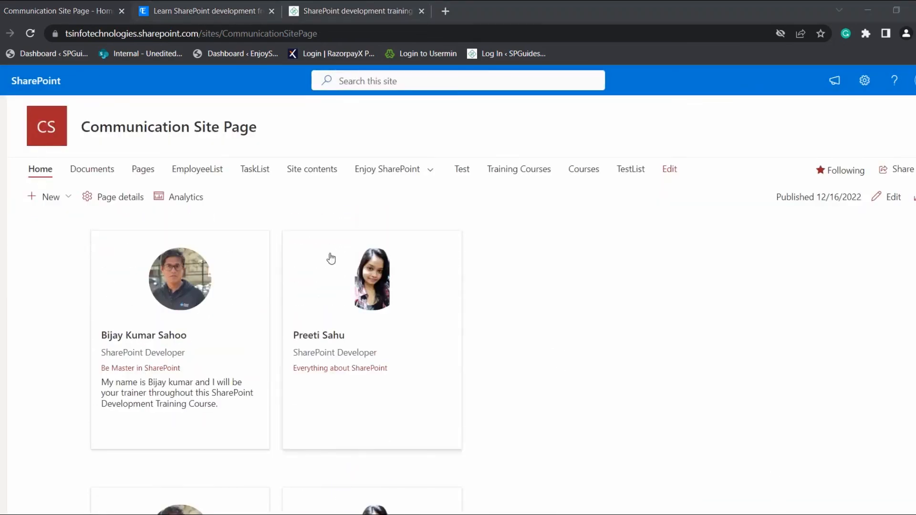